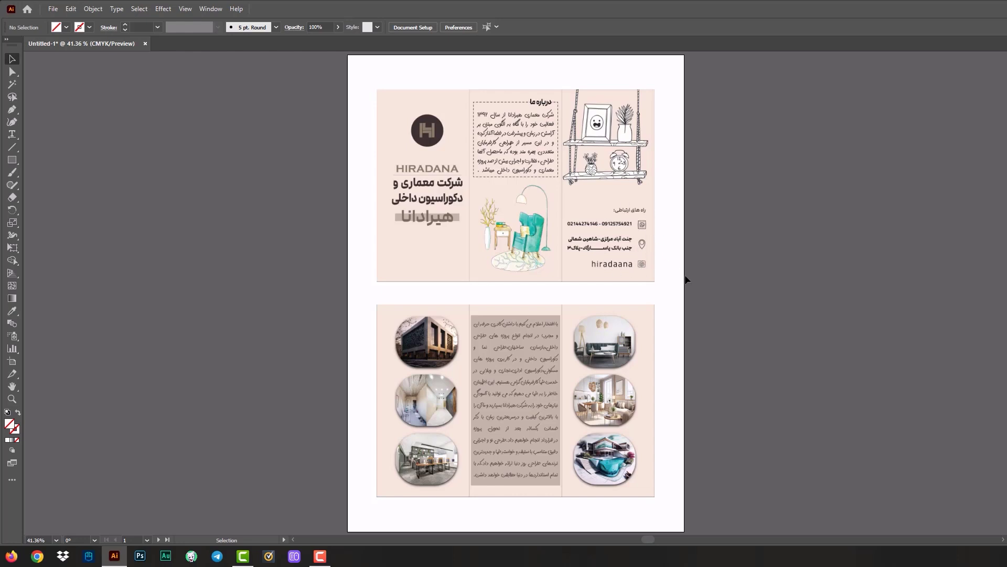
Zoom in on the brochure's inside panels, view them at actual size, then fit the whole artboard
scroll(657, 239, "up", 5)
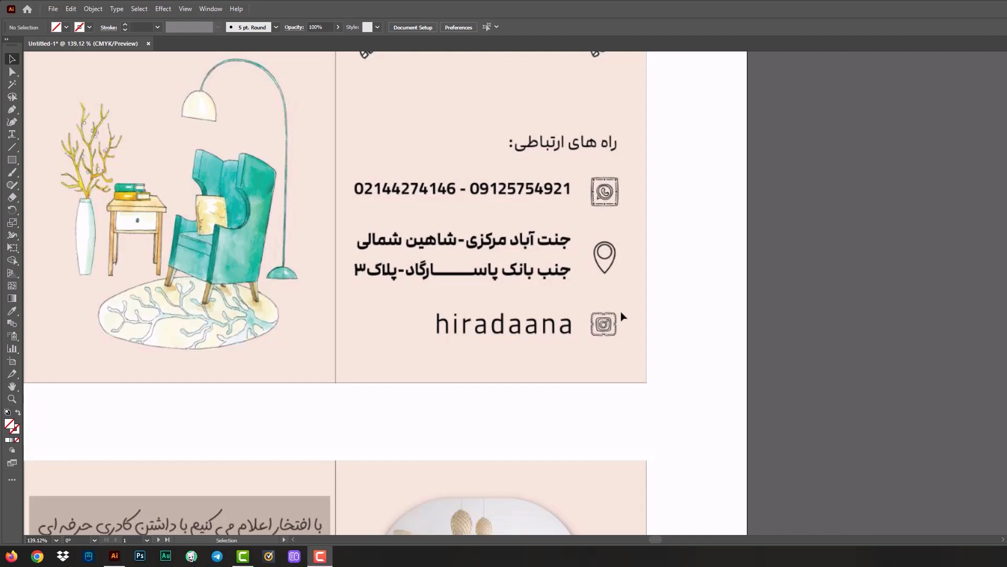
key("z")
left_click_drag(624, 317, 812, 178)
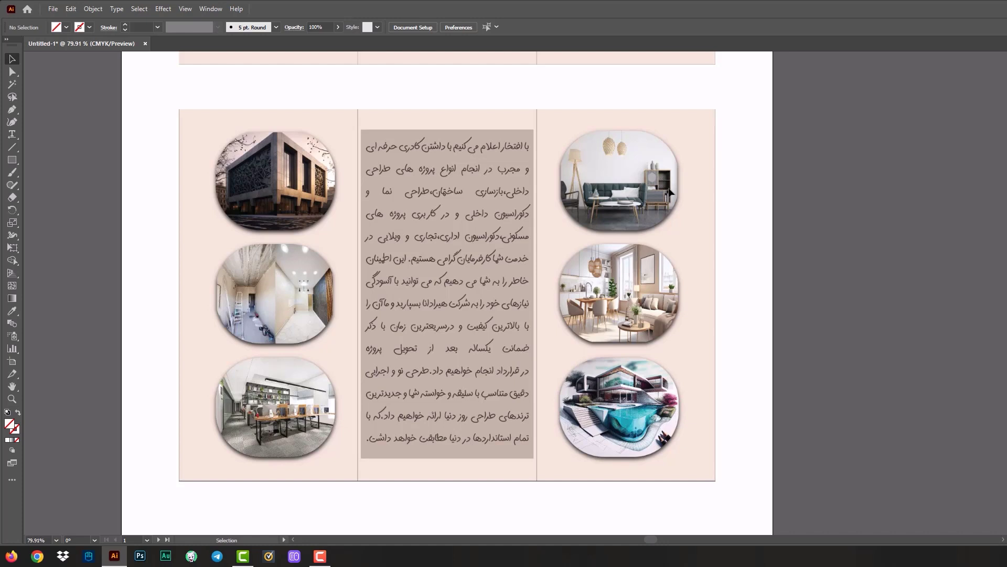
scroll(484, 243, "down", 2, "alt")
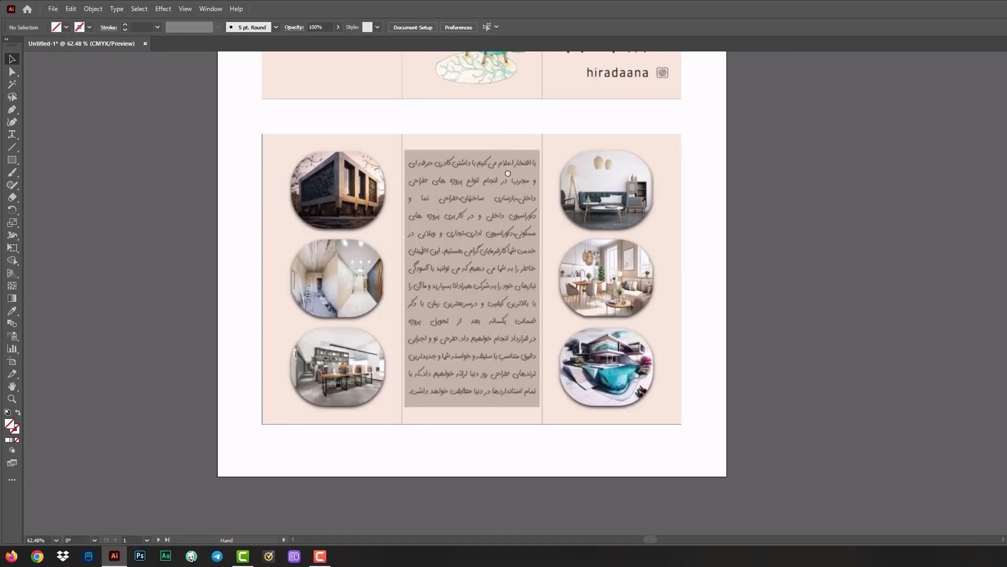
scroll(446, 210, "up", 5)
scroll(404, 167, "up", 1, "alt")
left_click_drag(404, 167, 394, 180)
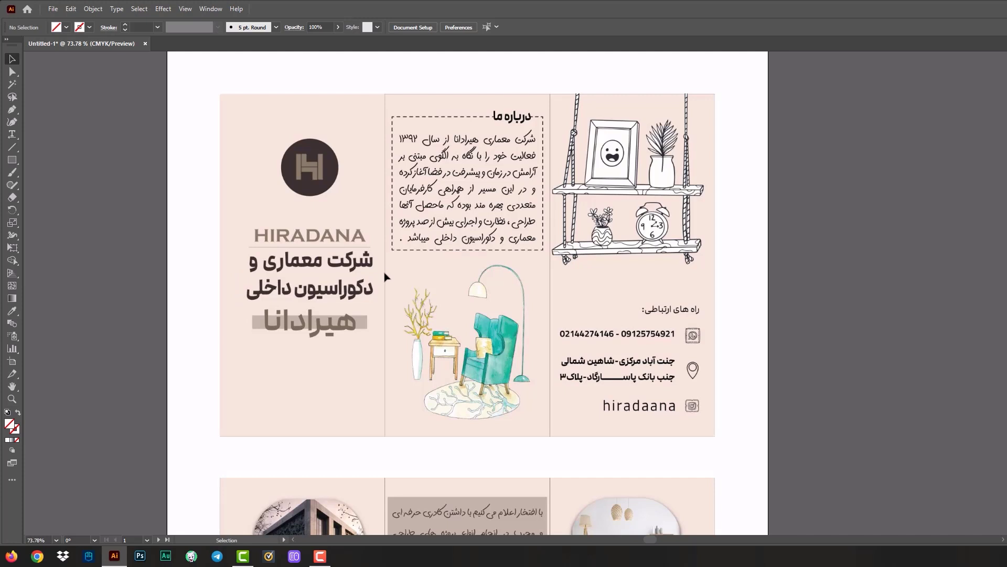
scroll(478, 358, "up", 3)
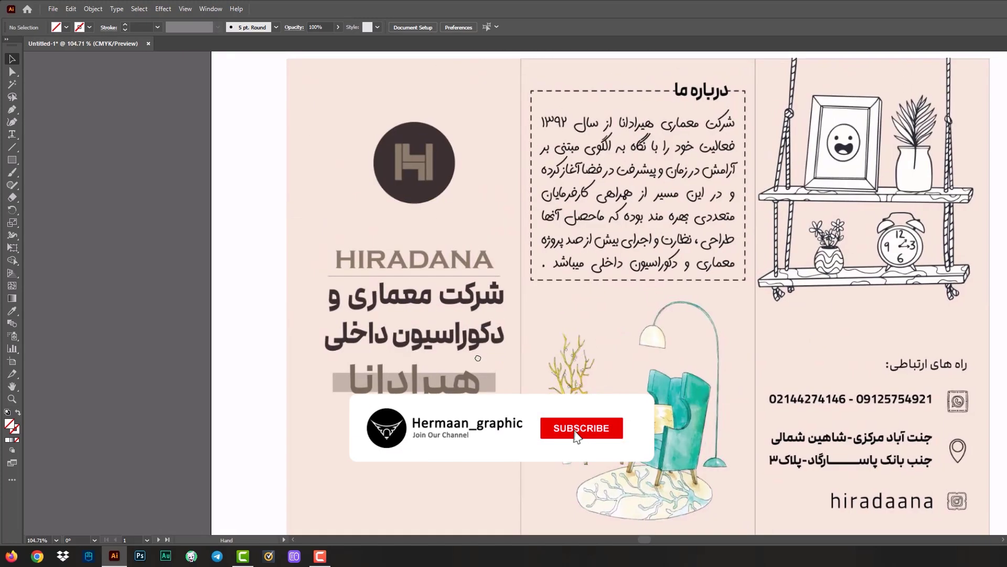
key("ctrl+1")
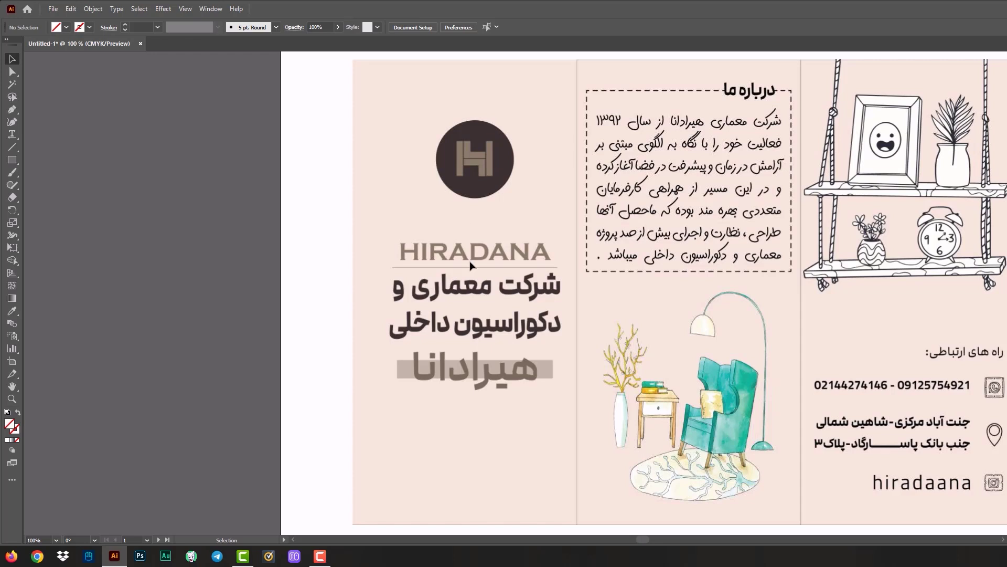
key("ctrl+0")
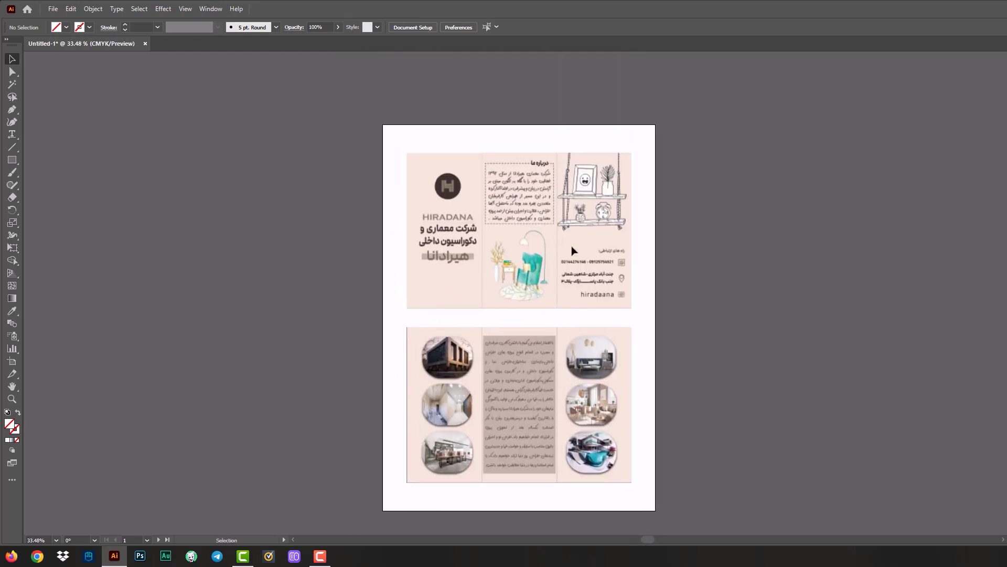
scroll(574, 251, "up", 5)
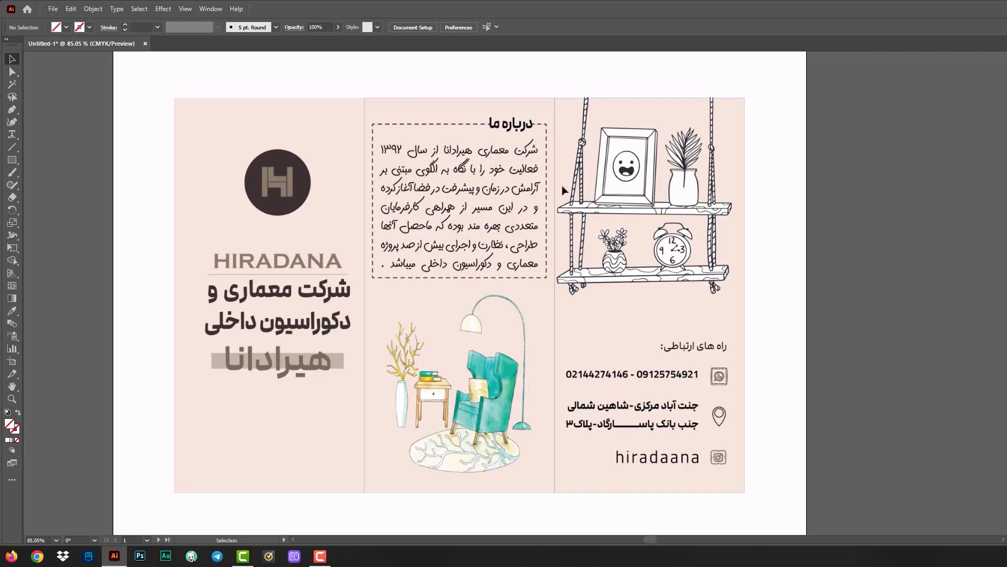
key("ctrl+0")
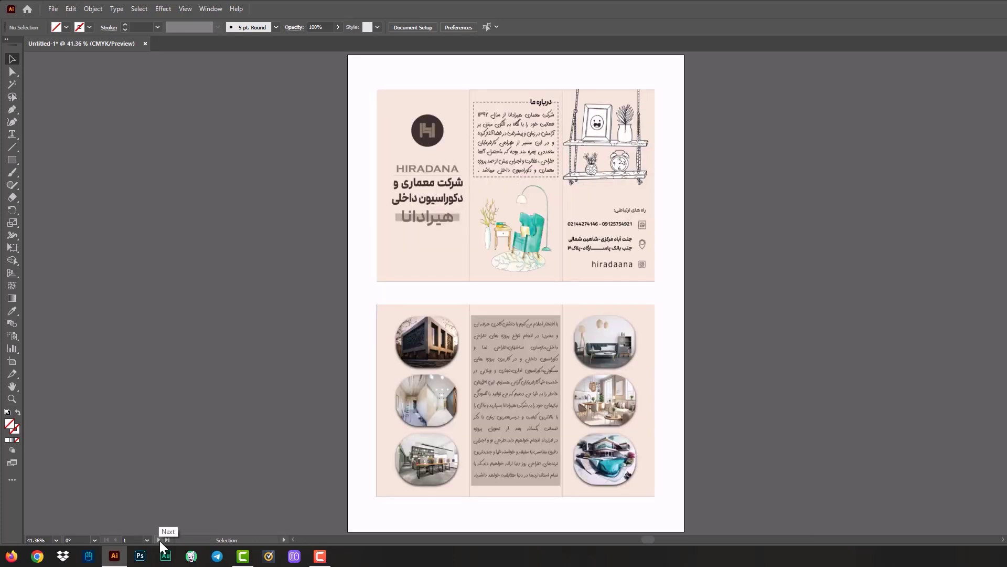
Flip between the circular-photo layout on artboard 1 and the rectangular-photo layout on artboard 2, ending on artboard 2
left_click(160, 540)
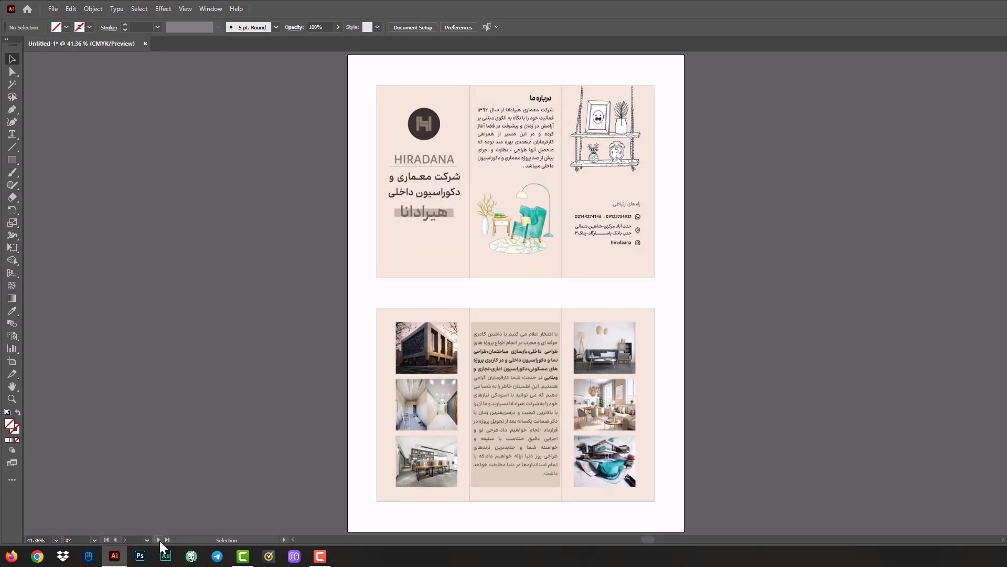
left_click(116, 540)
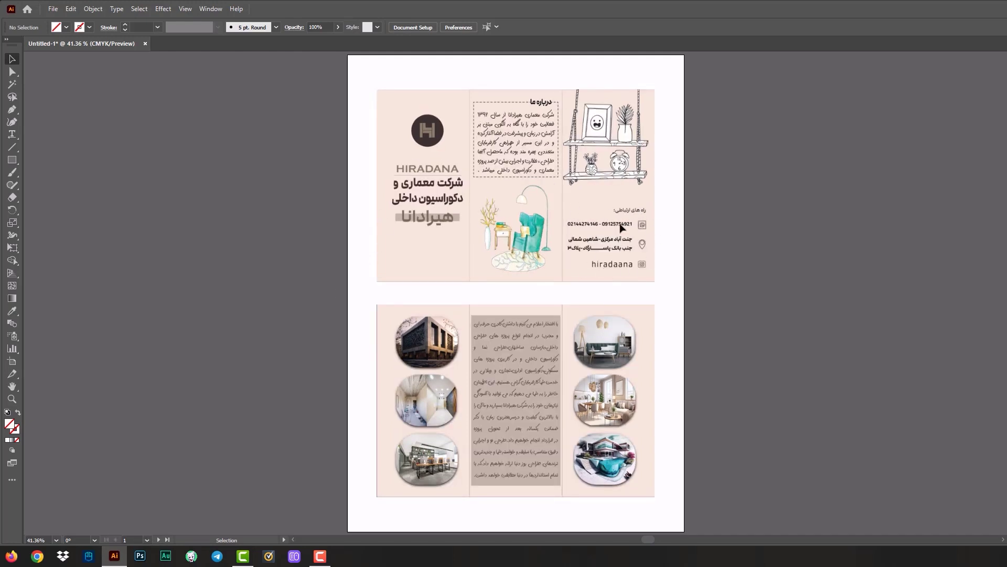
left_click(159, 539)
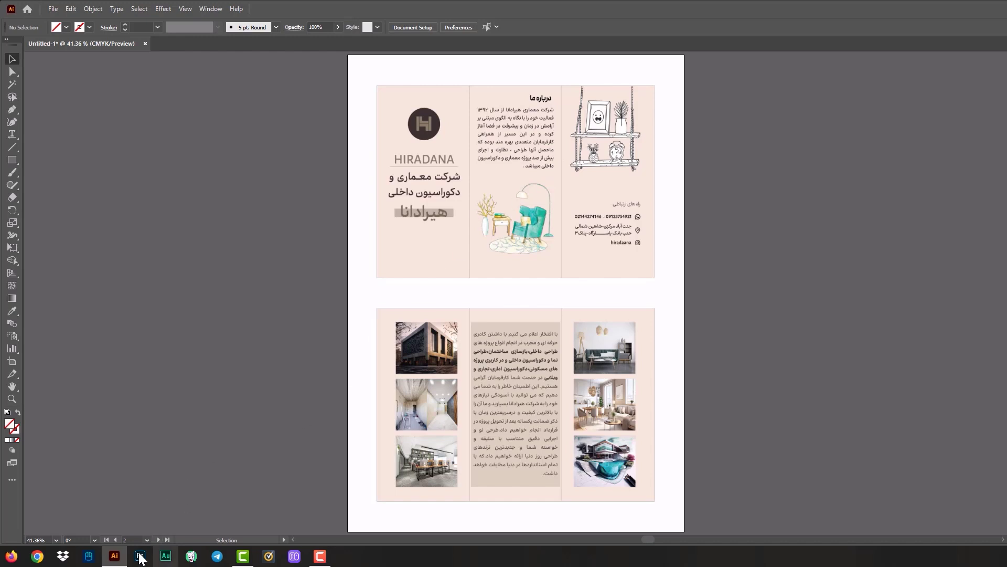
left_click(116, 539)
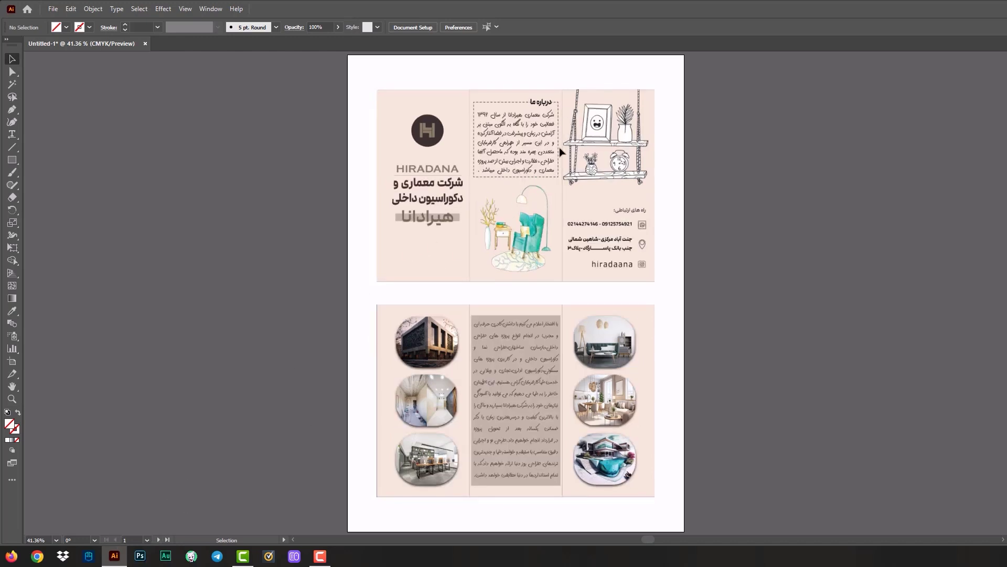
left_click(159, 540)
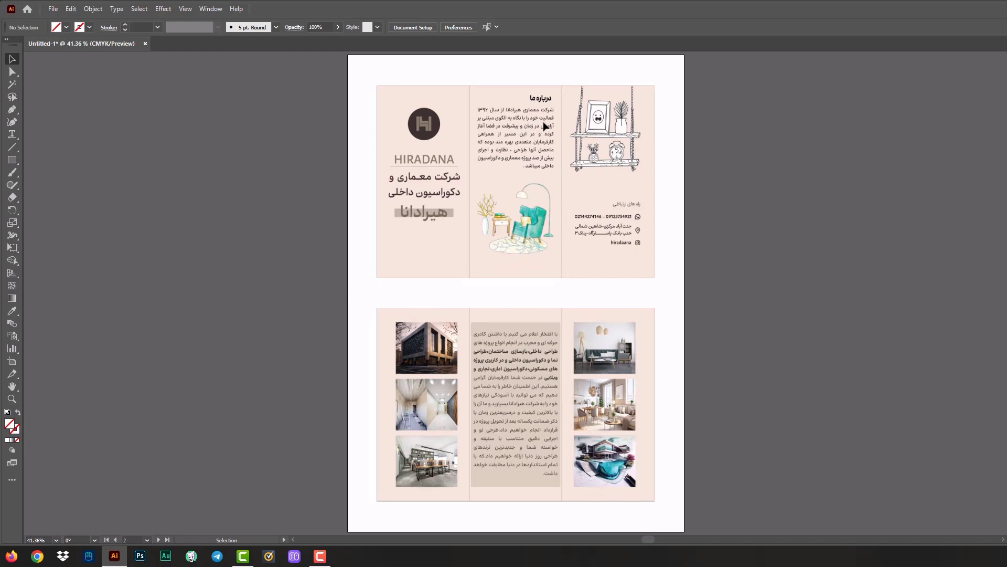
left_click(116, 540)
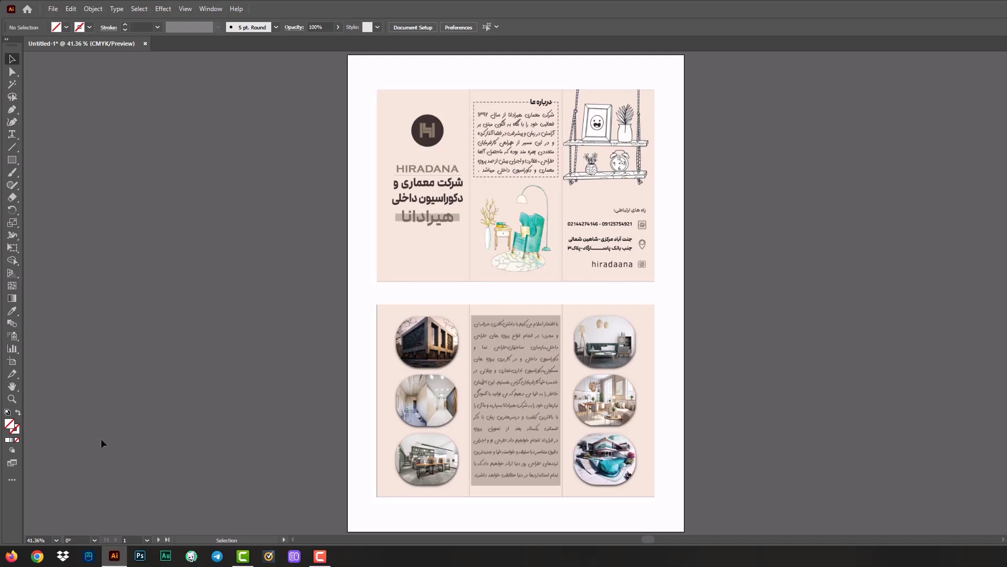
left_click(158, 539)
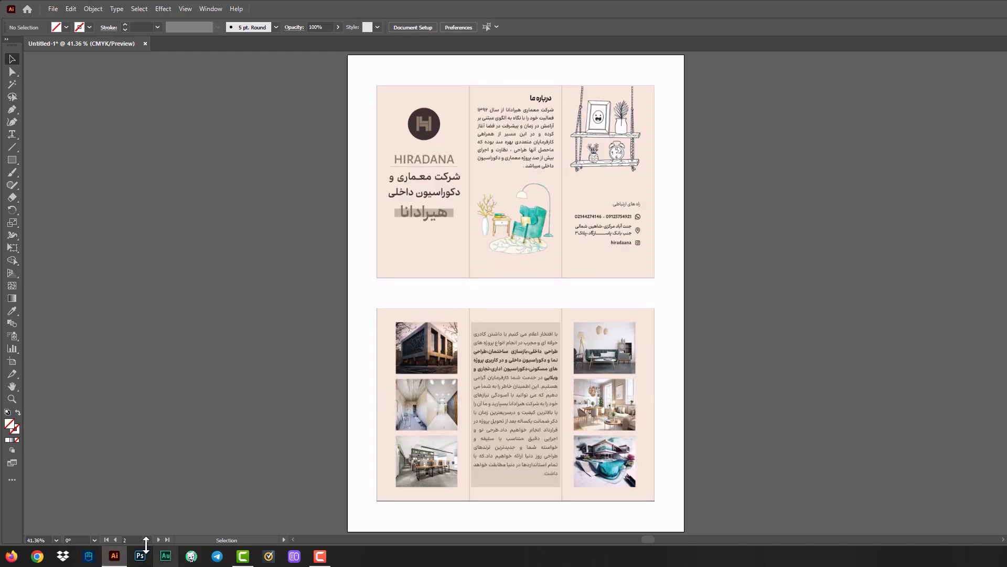
left_click(115, 540)
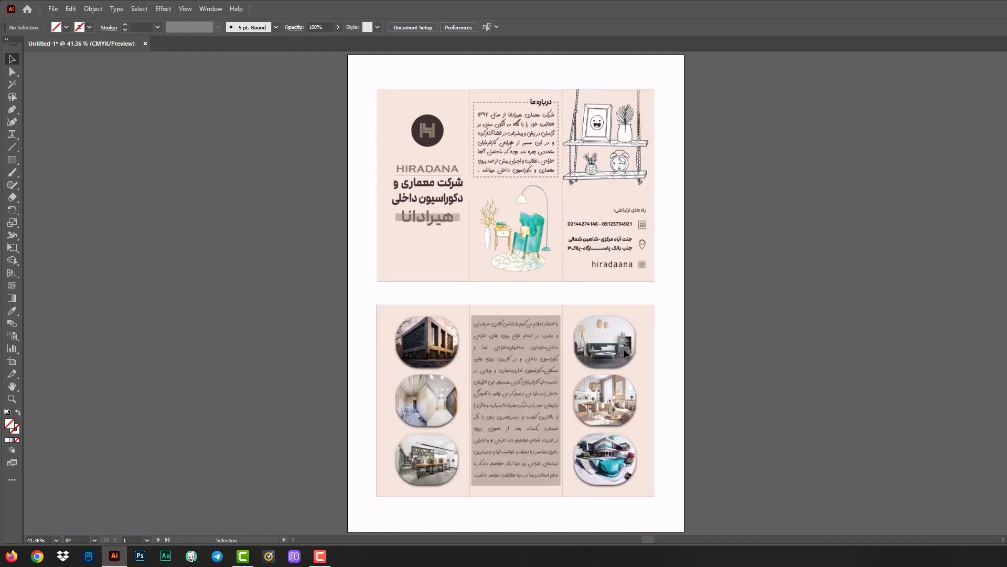
left_click(158, 539)
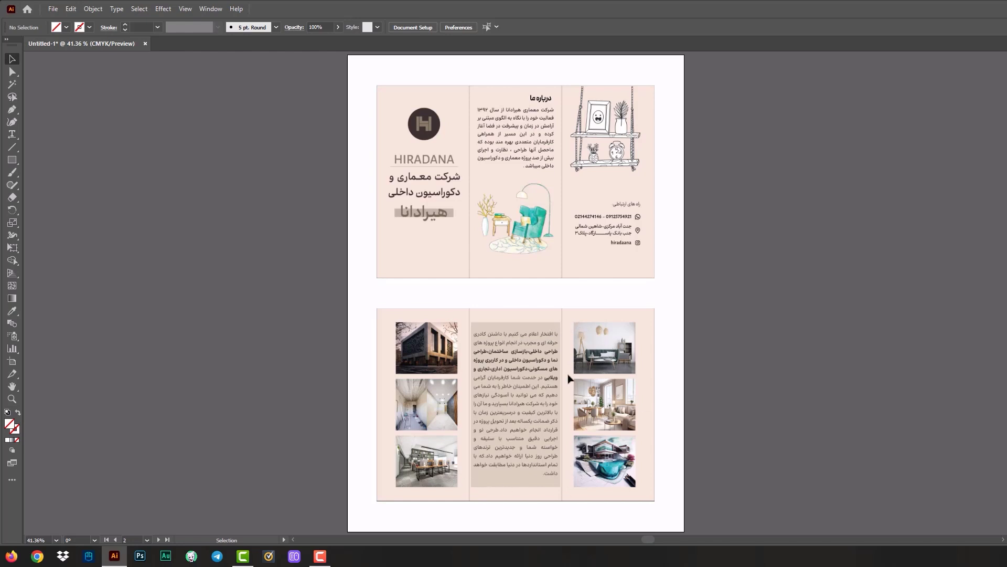
Scroll over the brochure's inside panels, then jump to the ice-cream cafe cards on artboard 3
scroll(555, 429, "up", 3, "alt")
scroll(561, 158, "down", 1)
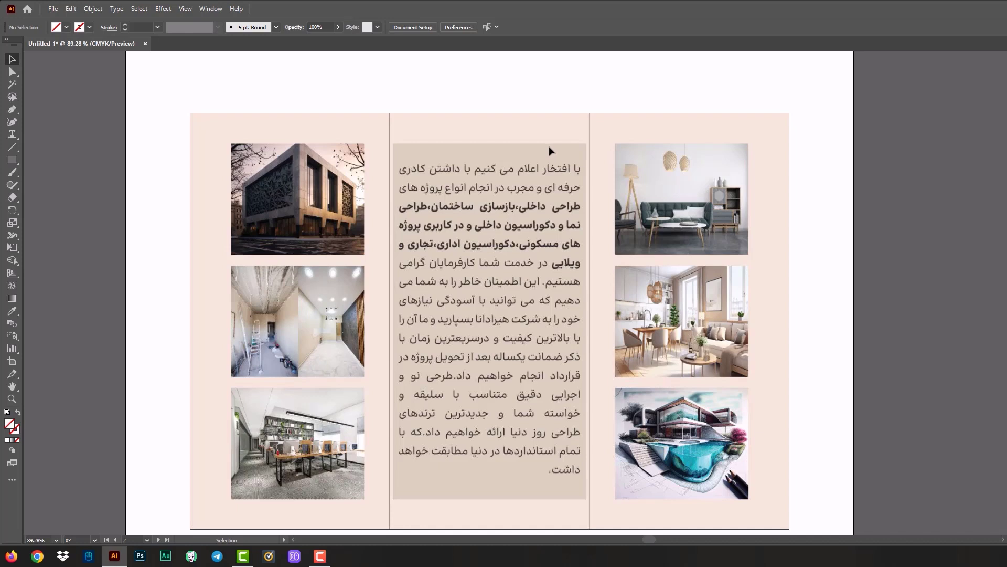
key("Page_Down")
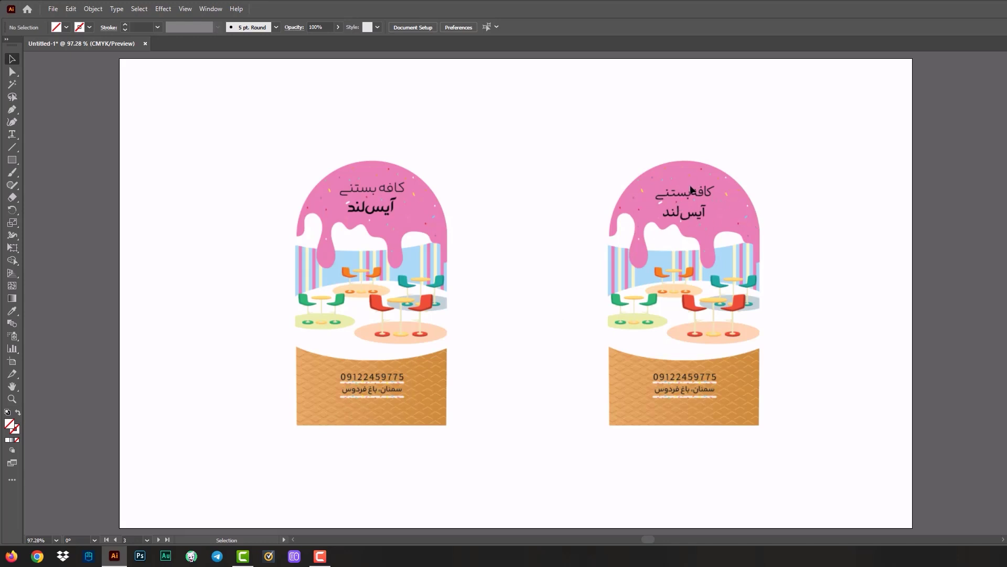
left_click(157, 539)
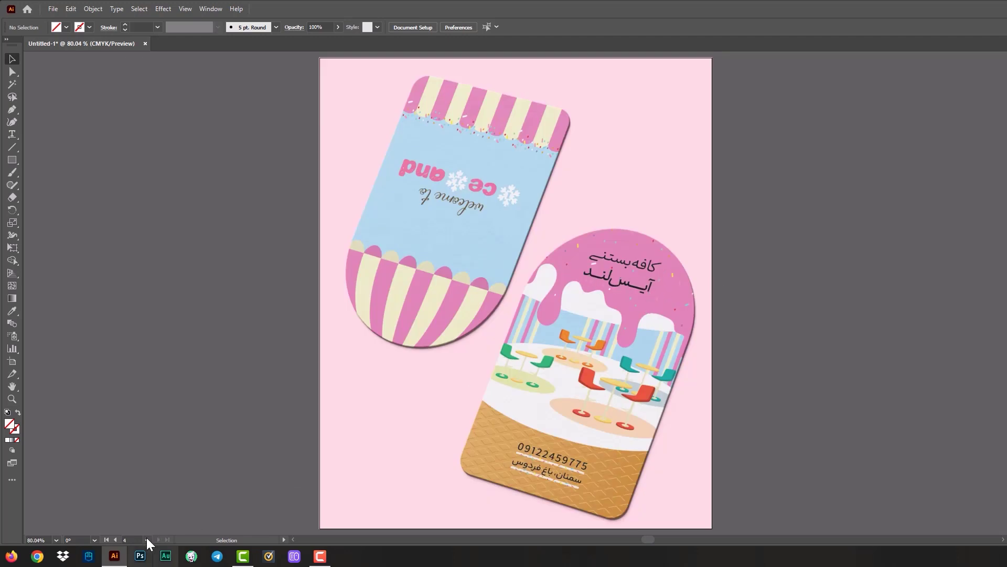
left_click(116, 540)
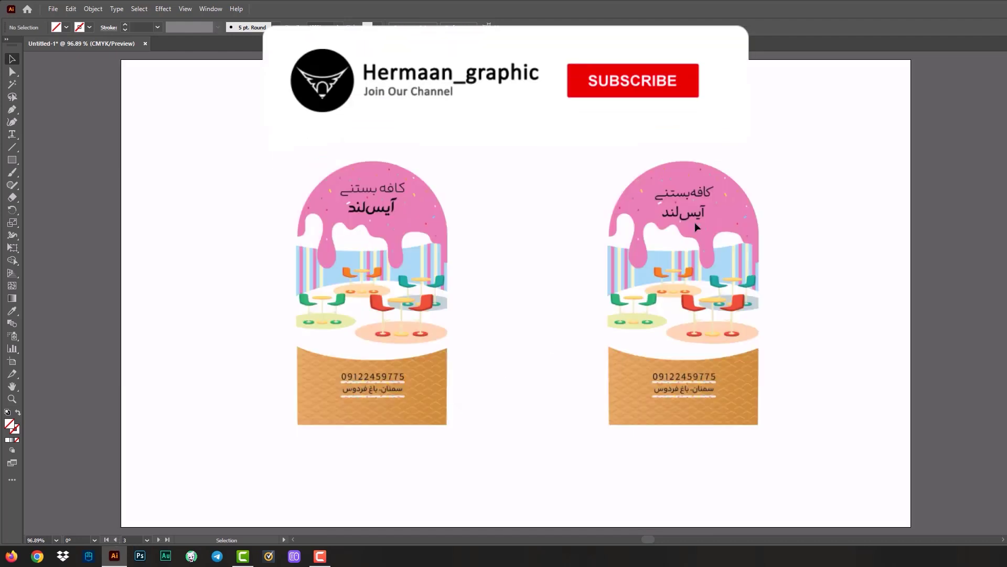
Go to artboard 4 showing the pink mockup of the ice-cream card's front and back
left_click(158, 539)
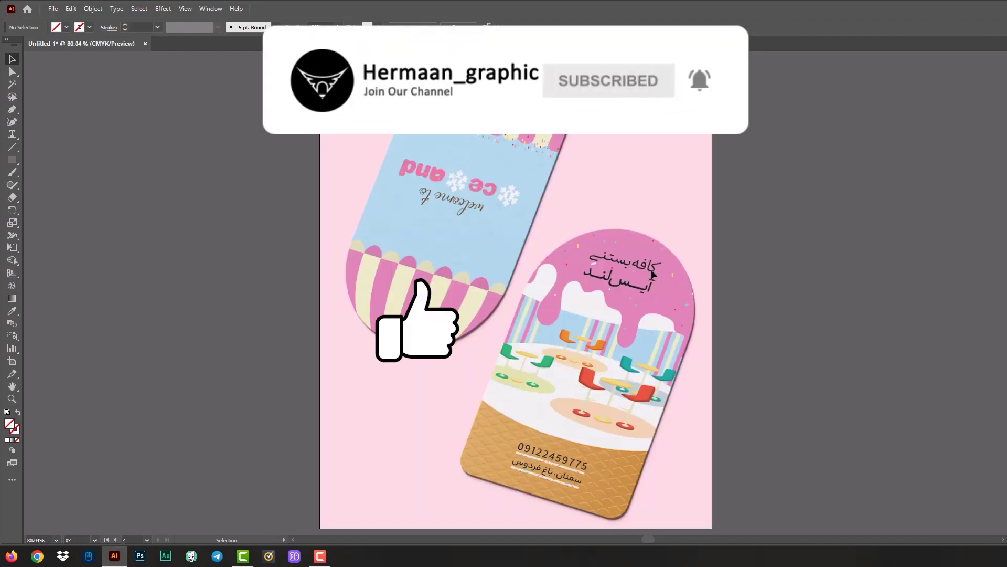